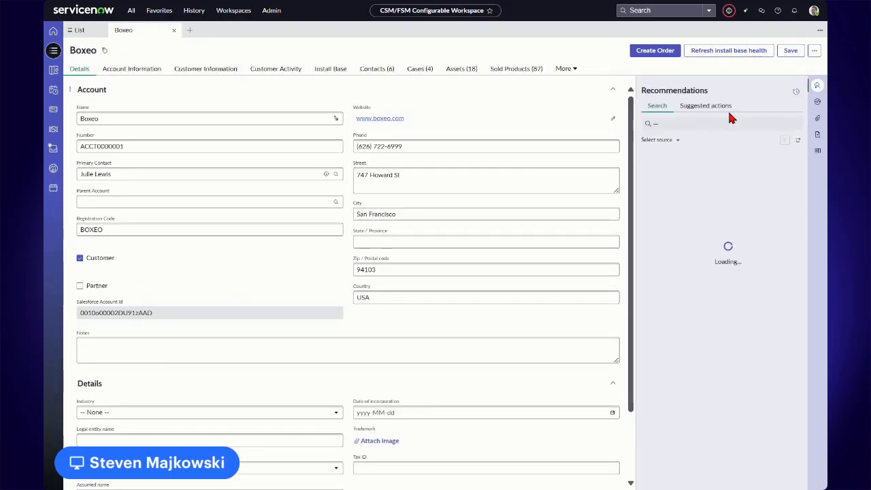
click(814, 52)
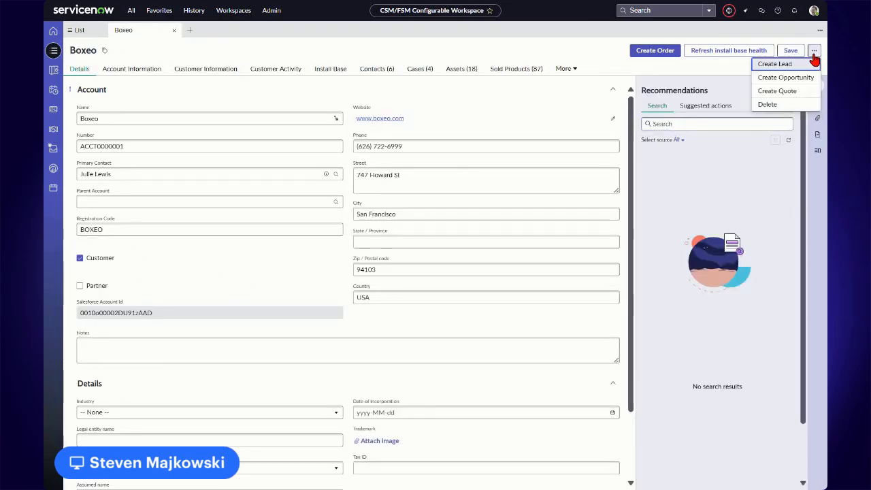
click(792, 93)
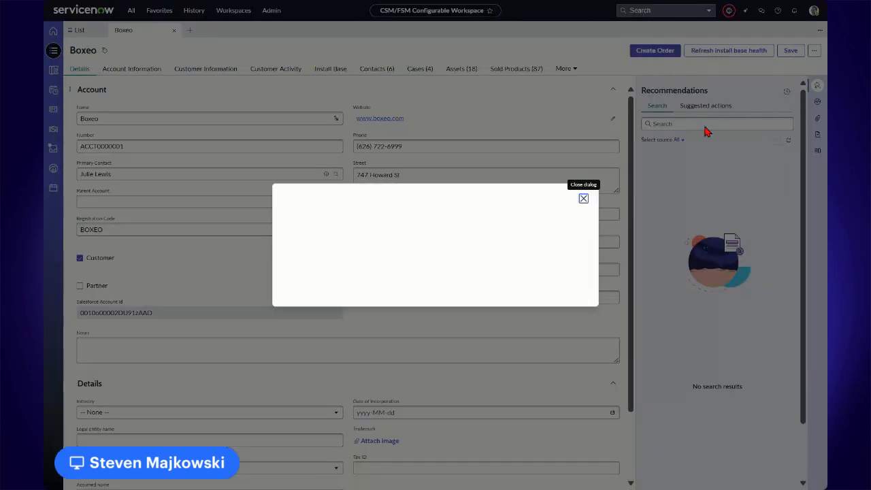
click(482, 219)
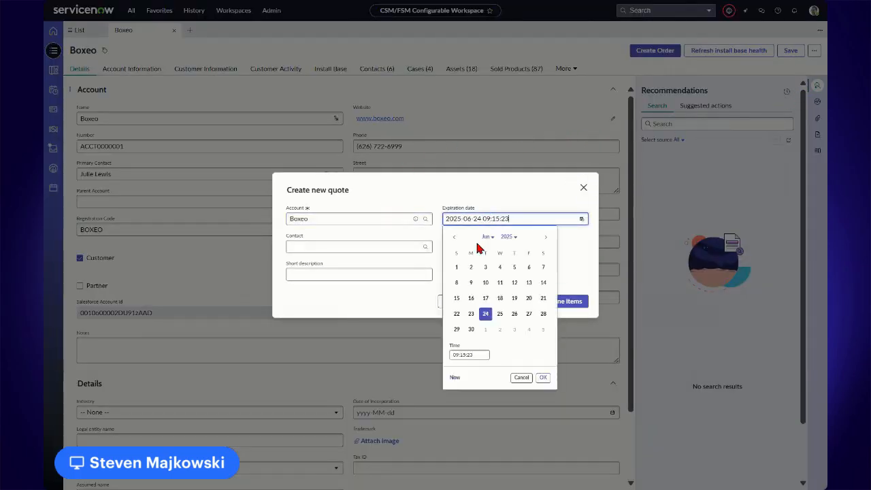
click(485, 329)
click(543, 377)
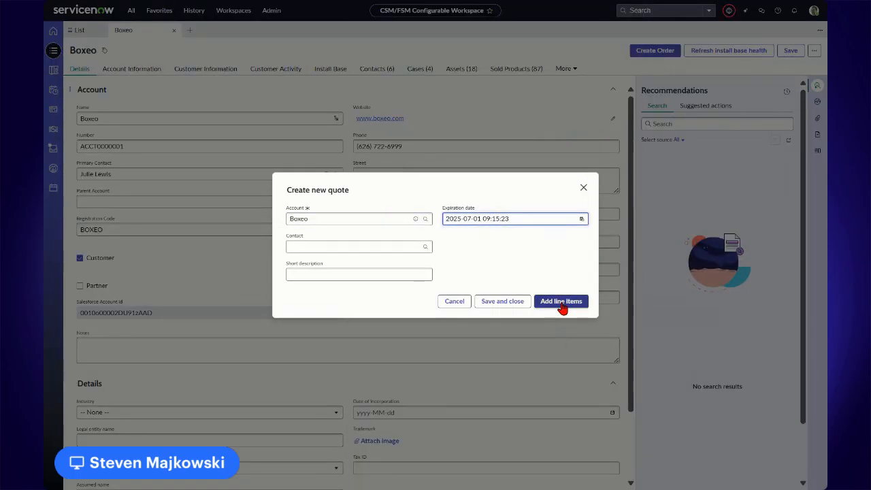
click(562, 303)
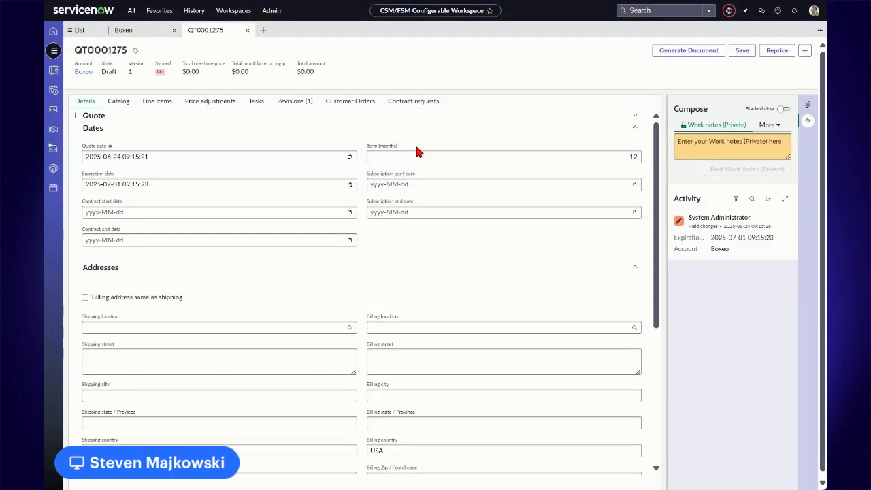
Search all product catalogs for "managed" and start customizing the Managed Connectivity Services Supreme Bundle
click(120, 103)
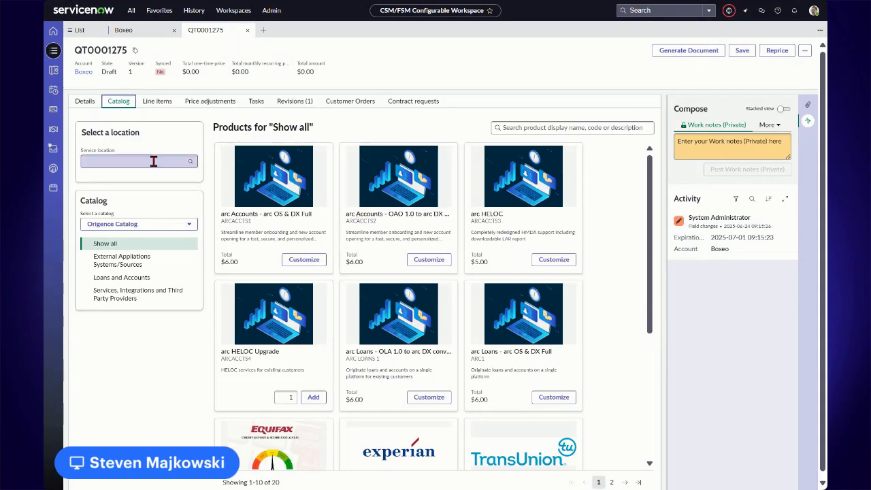
click(124, 226)
click(127, 257)
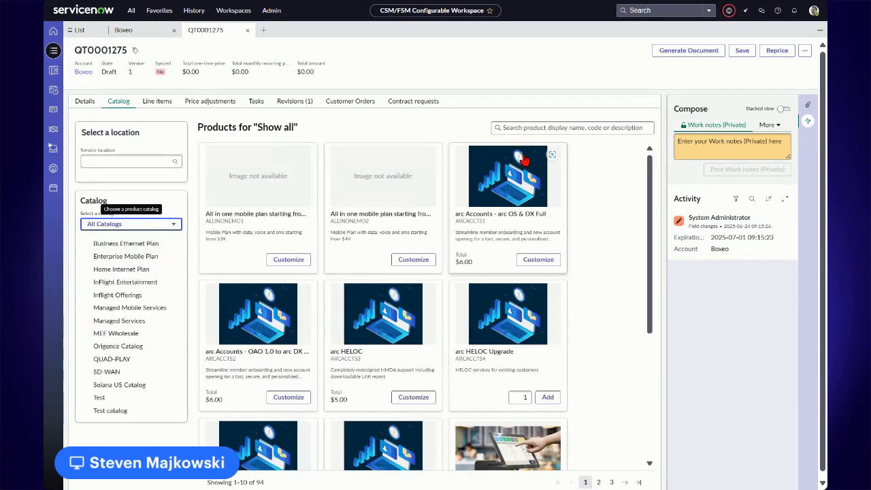
click(533, 128)
text(managed)
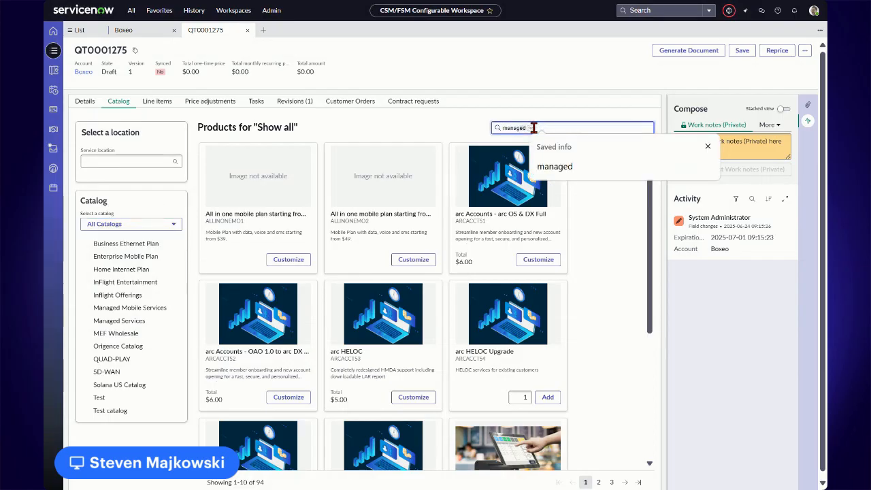
key(Return)
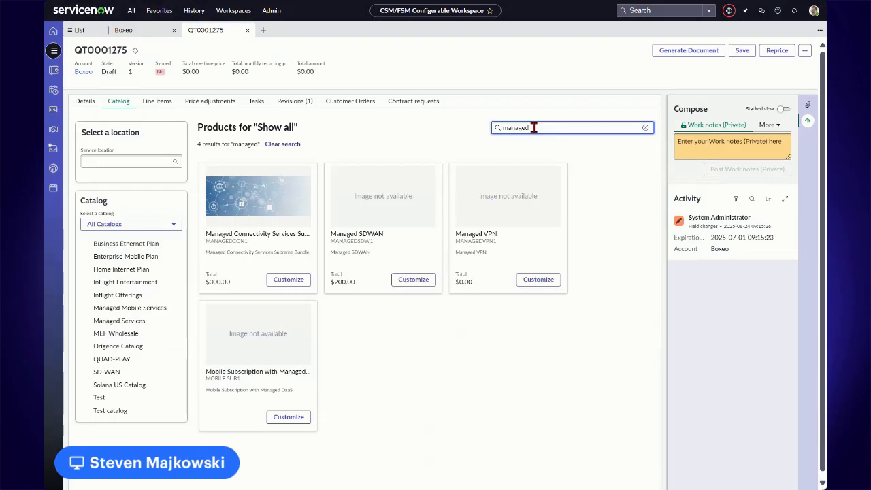
click(289, 280)
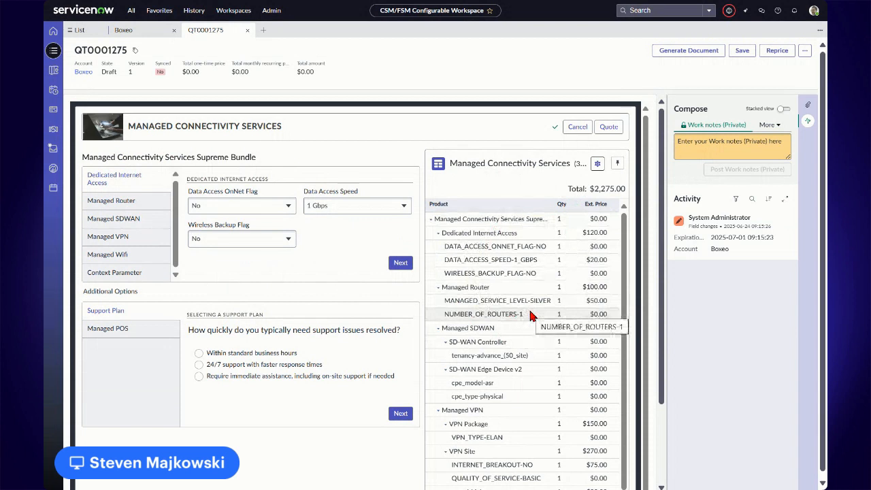
Configure Dedicated Internet Access with Data Access OnNet Flag Yes, Data Access Speed 500 Mbps and Wireless Backup Flag Yes
click(143, 271)
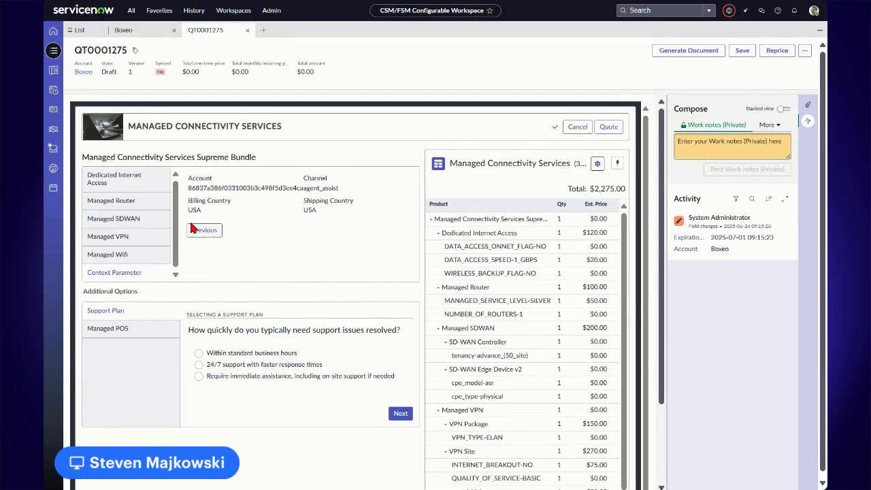
click(135, 189)
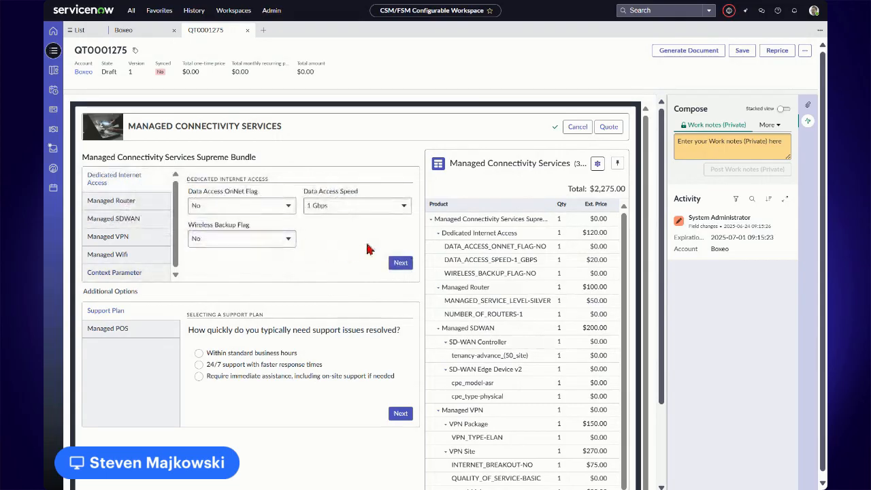
click(268, 205)
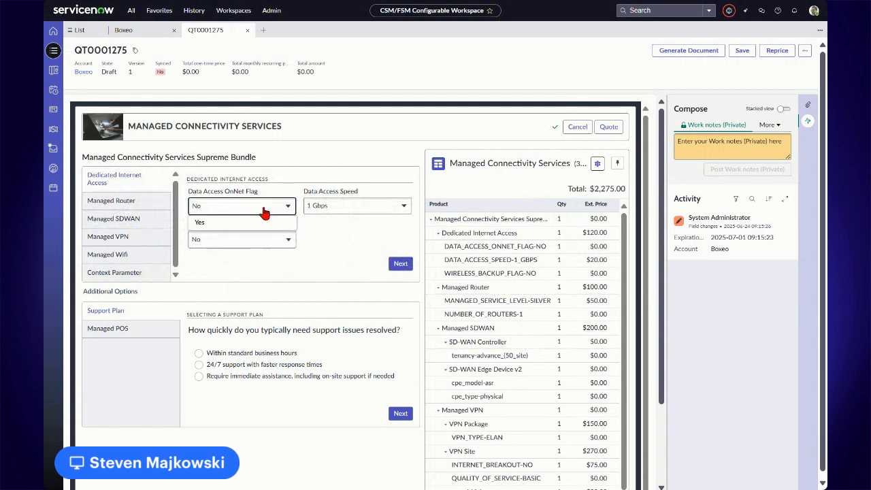
click(251, 223)
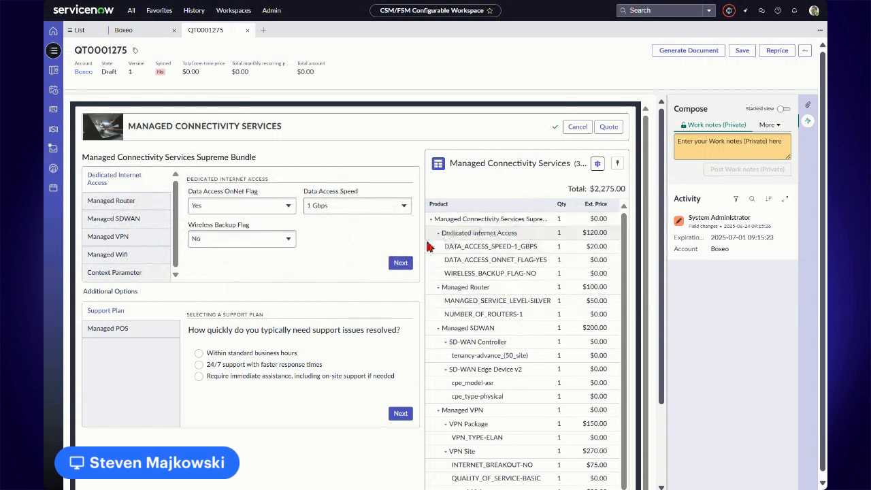
click(360, 205)
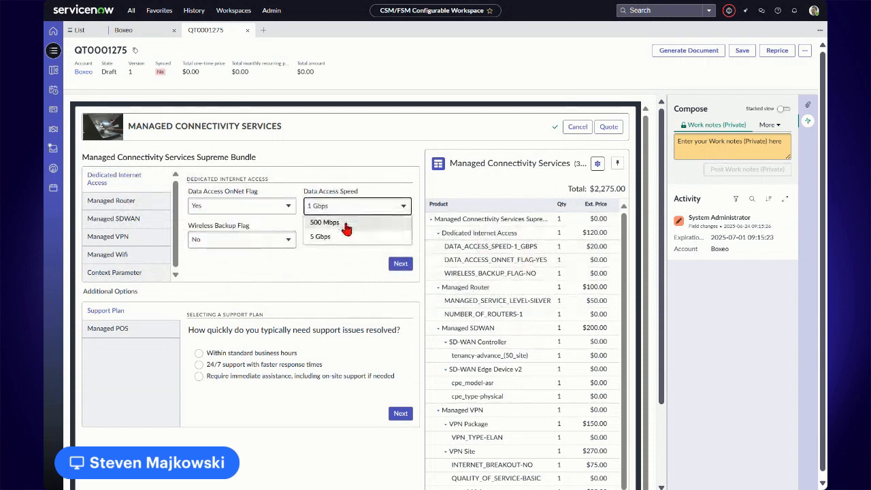
click(344, 221)
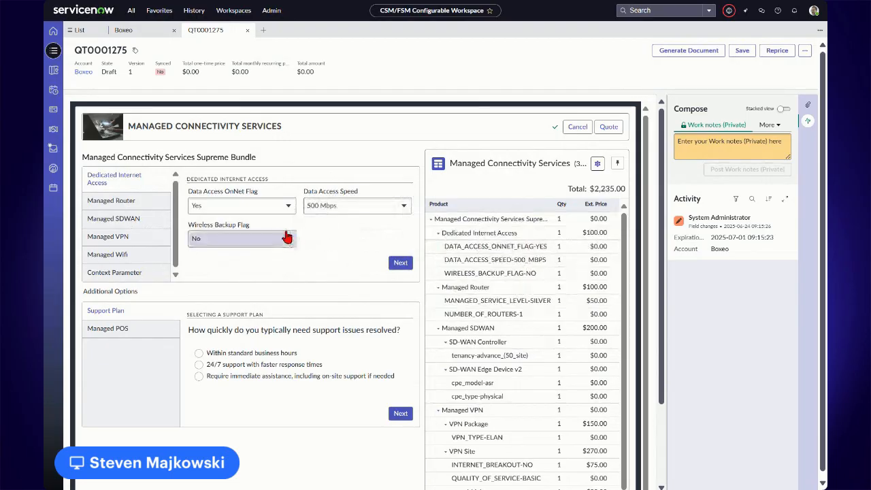
click(260, 242)
click(478, 268)
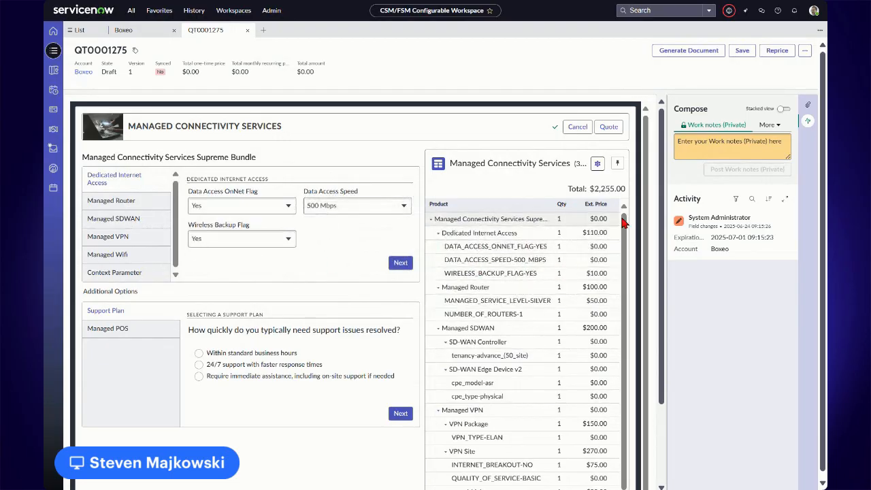
Answer the support plan questions with standard business hours, handling basic troubleshooting and repairs, and fairly consistent operations throughout the year
click(155, 202)
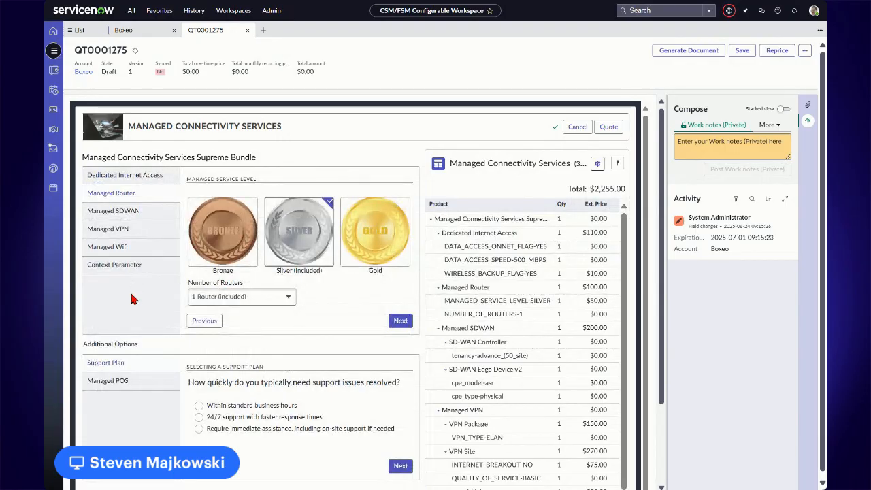
scroll(133, 300, down, 1)
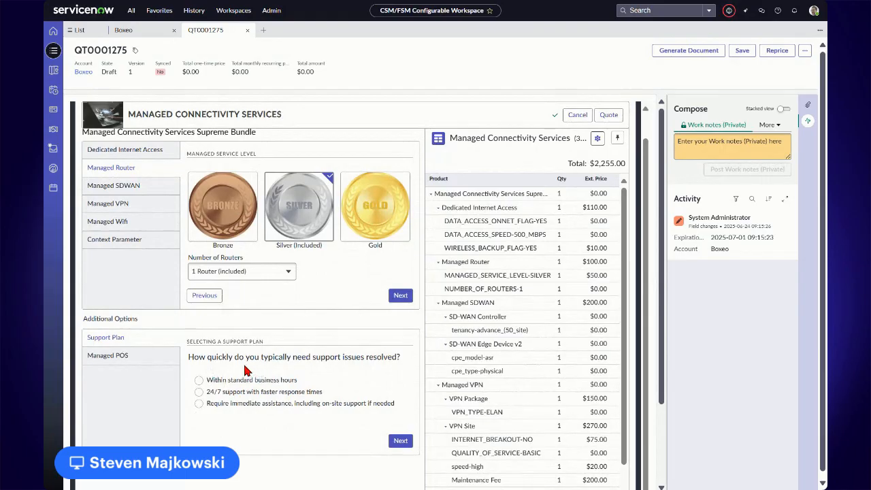
click(198, 381)
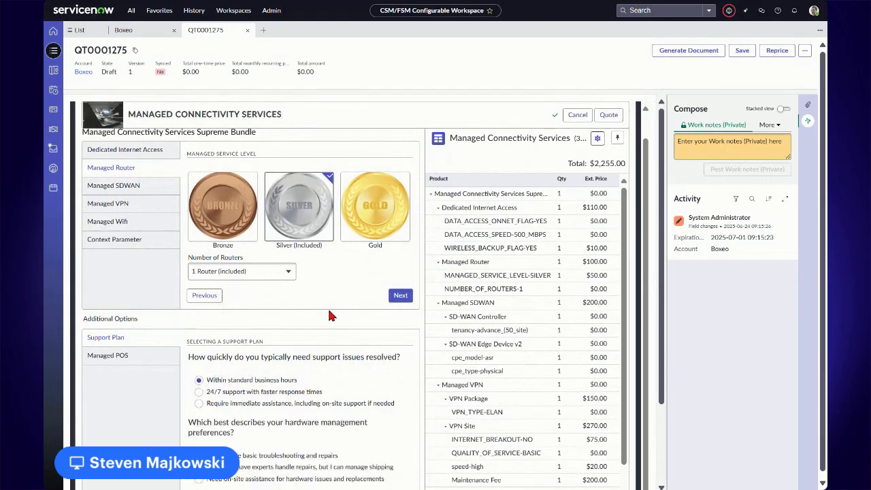
scroll(338, 308, down, 2)
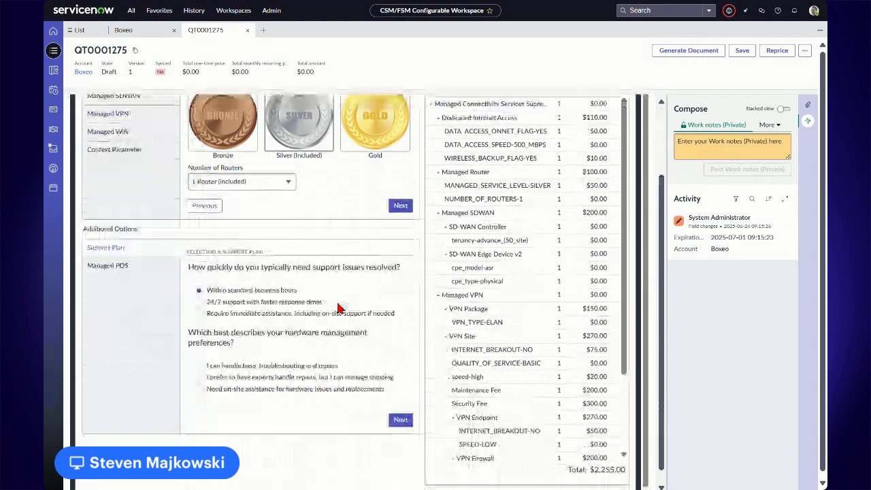
scroll(338, 308, down, 1)
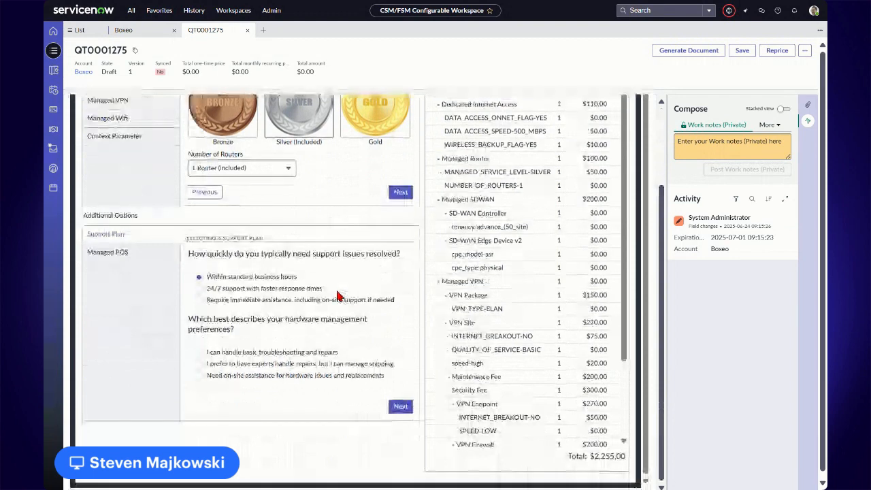
click(198, 352)
scroll(214, 381, down, 1)
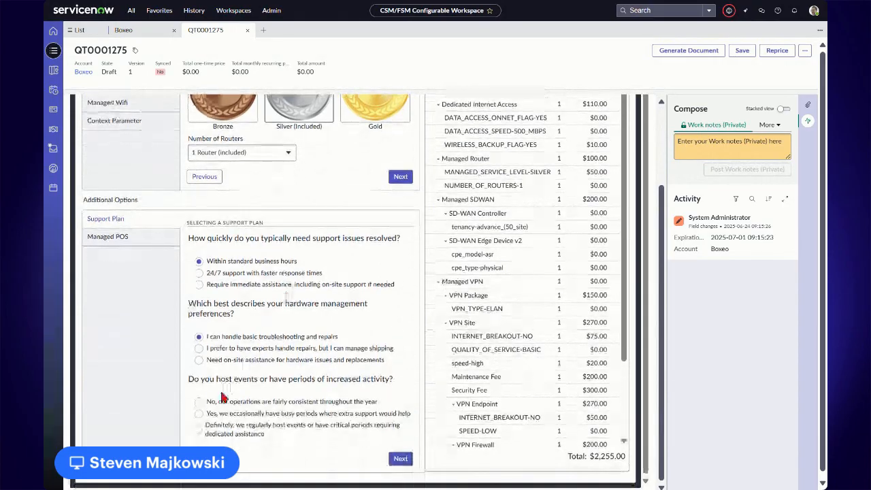
click(221, 400)
scroll(269, 327, down, 6)
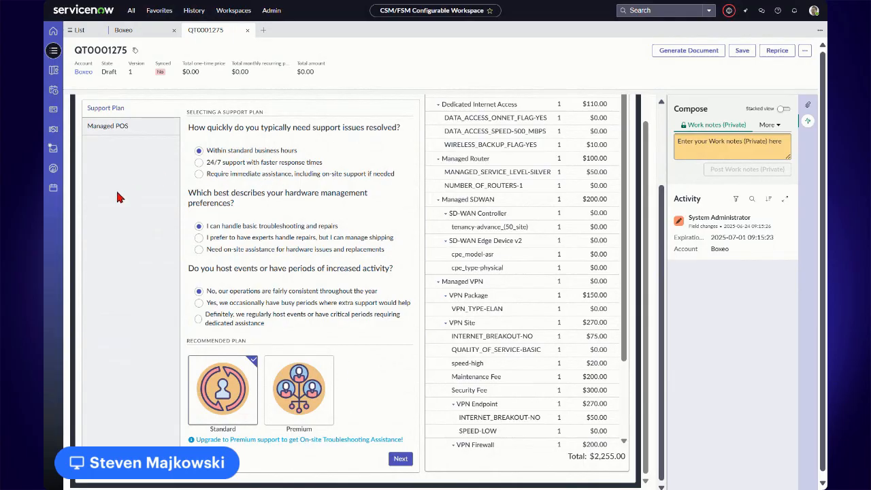
Include Managed PoS in the bundle's additional options and choose the Bronze managed service level for it
click(126, 130)
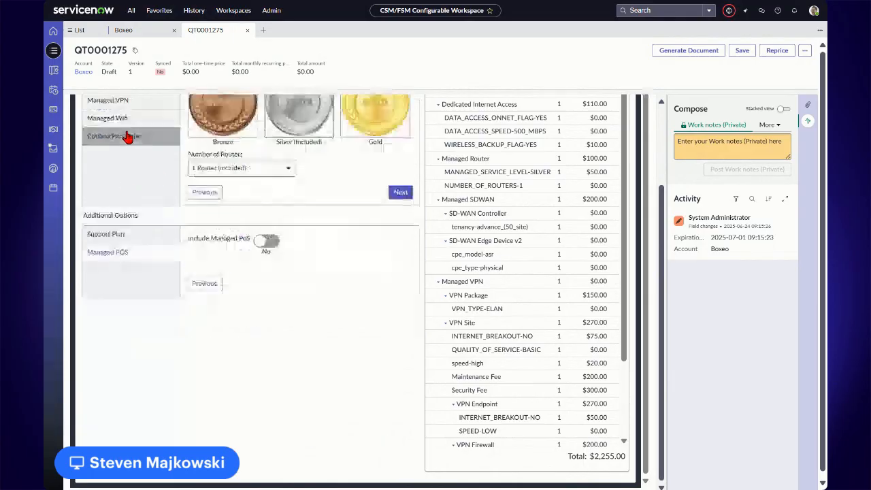
click(265, 242)
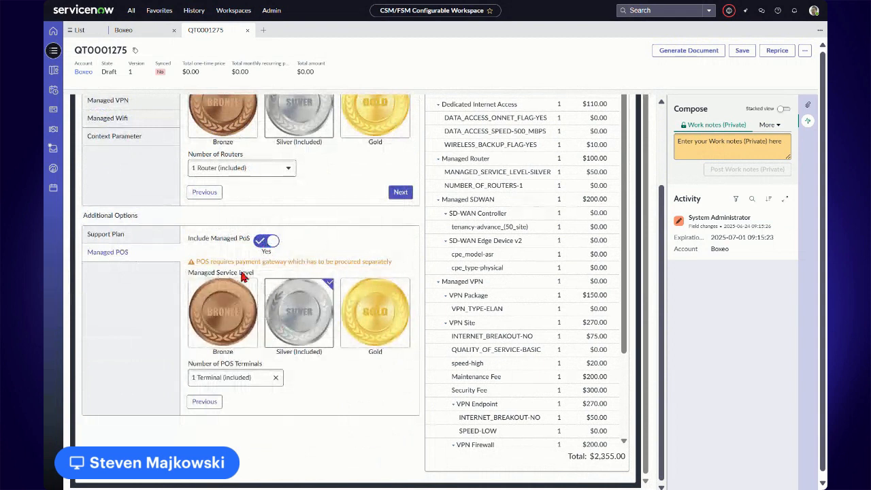
click(211, 316)
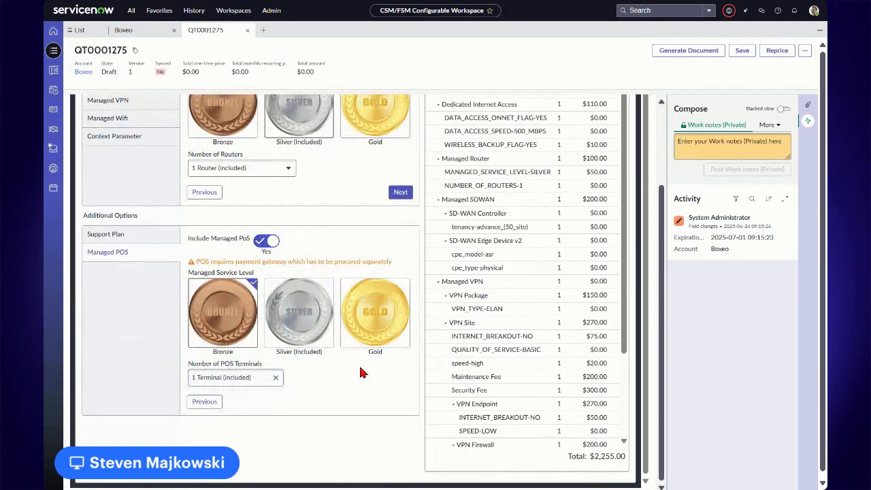
Add the configured bundle to the quote and display the quote's line items
scroll(359, 365, up, 3)
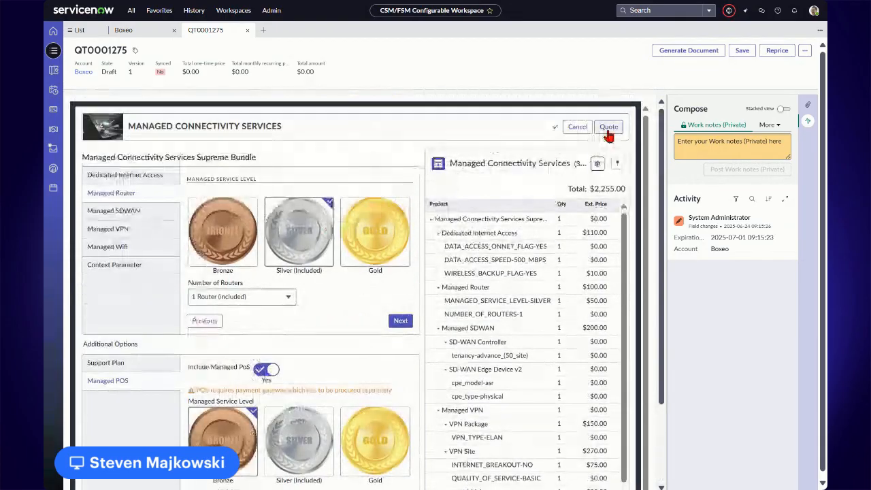
click(608, 127)
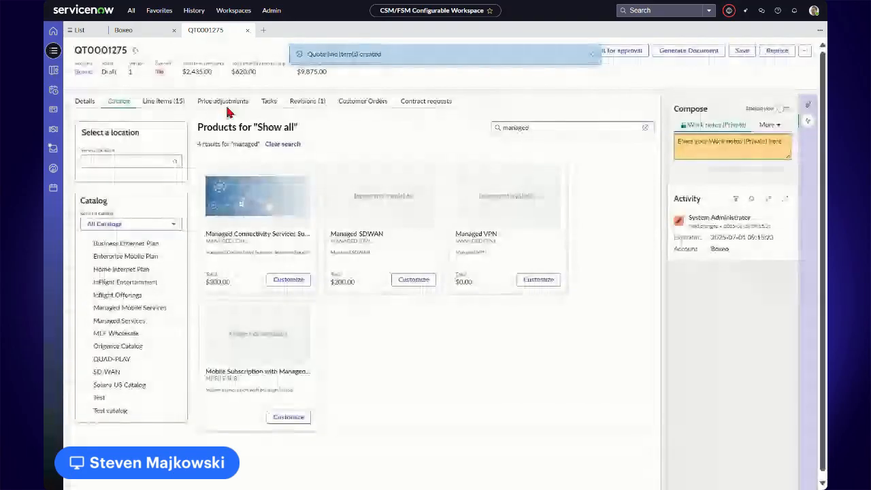
click(178, 102)
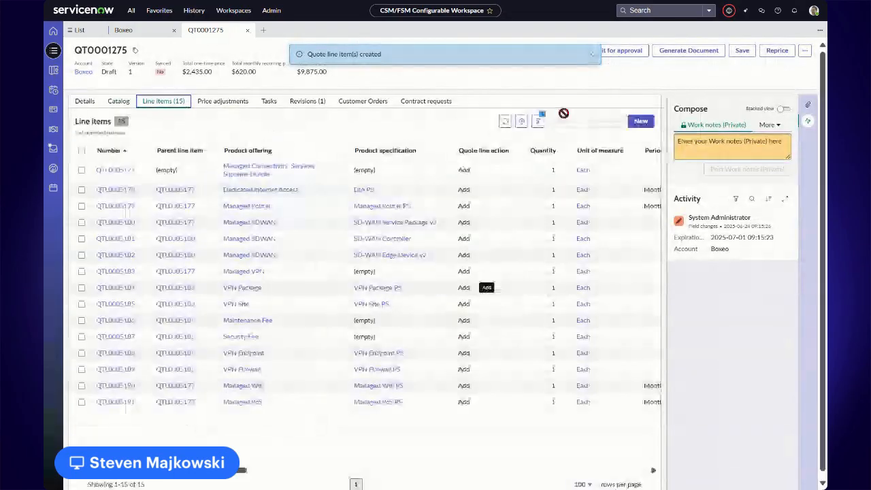
click(591, 55)
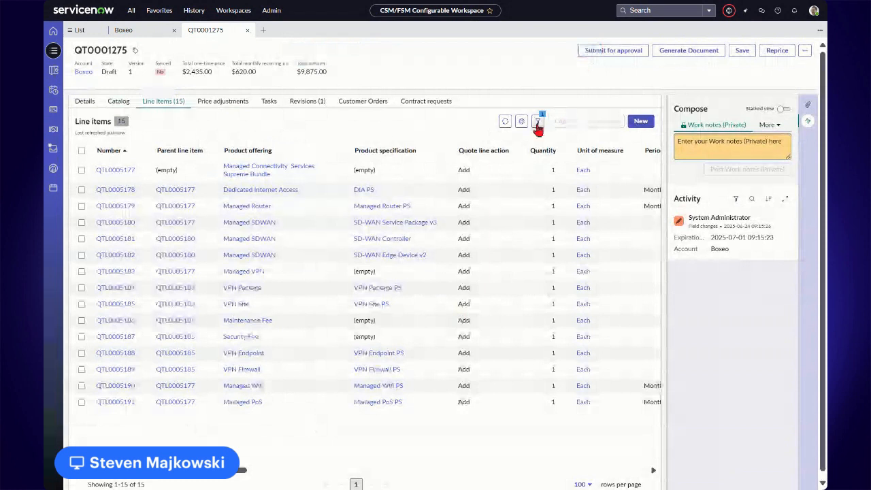
Submit the quote for approval and move the approved quote to the Completed state
click(617, 56)
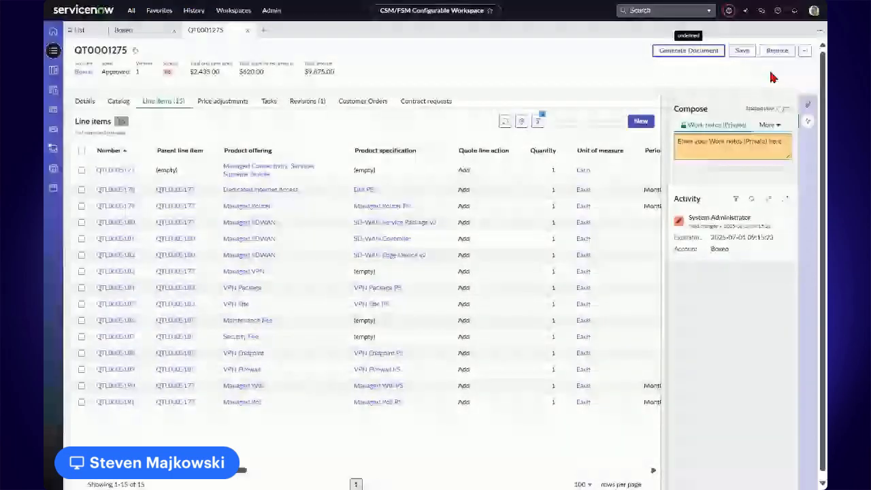
click(804, 50)
click(800, 78)
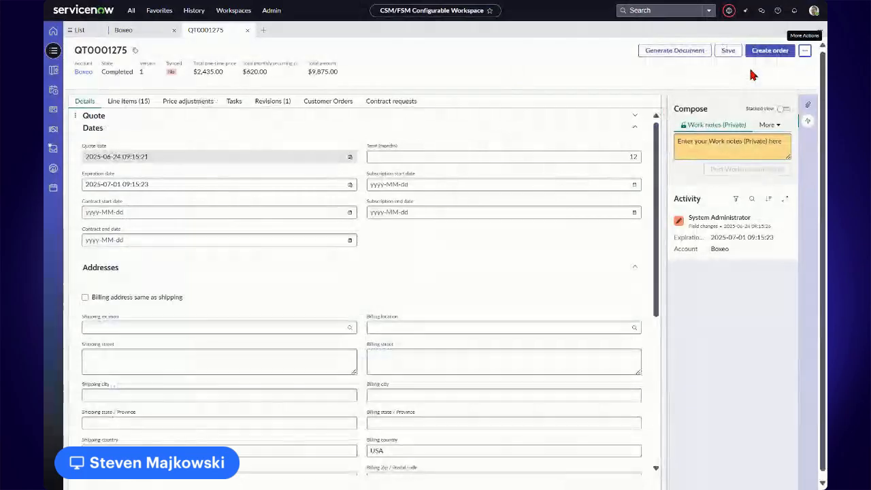
Create an order from the completed quote and open the new order record
click(767, 53)
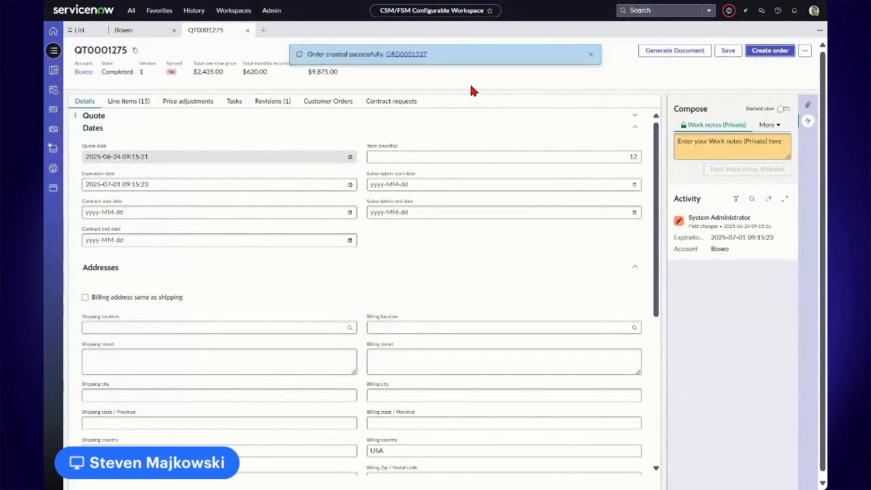
drag(427, 53, 386, 54)
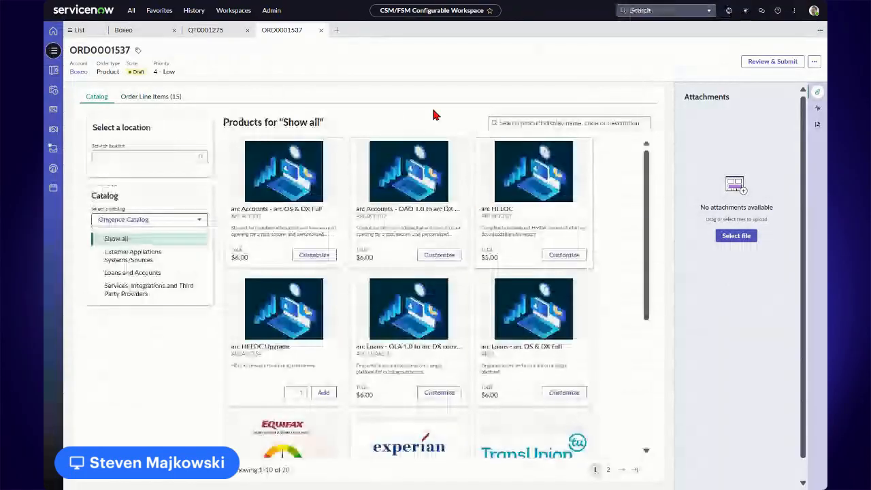
From the order's line items, open the Managed Connectivity Services Supreme Bundle line for customization and collapse the attachments pane
click(158, 98)
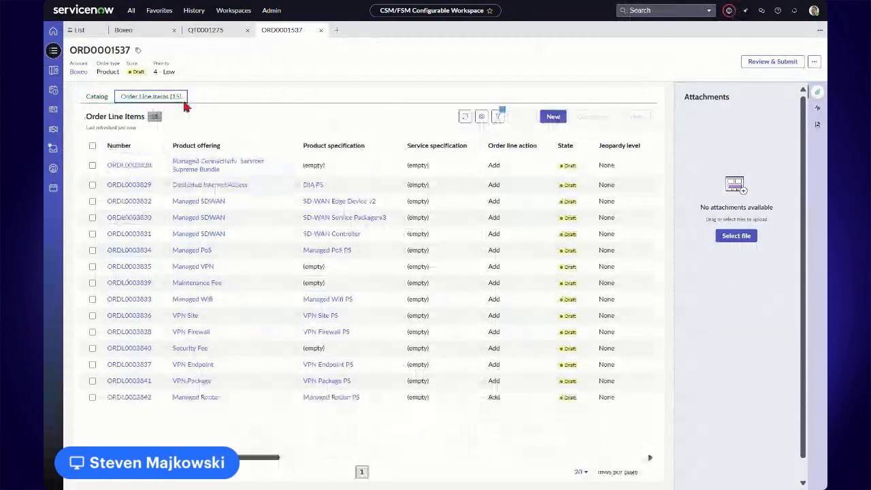
click(94, 165)
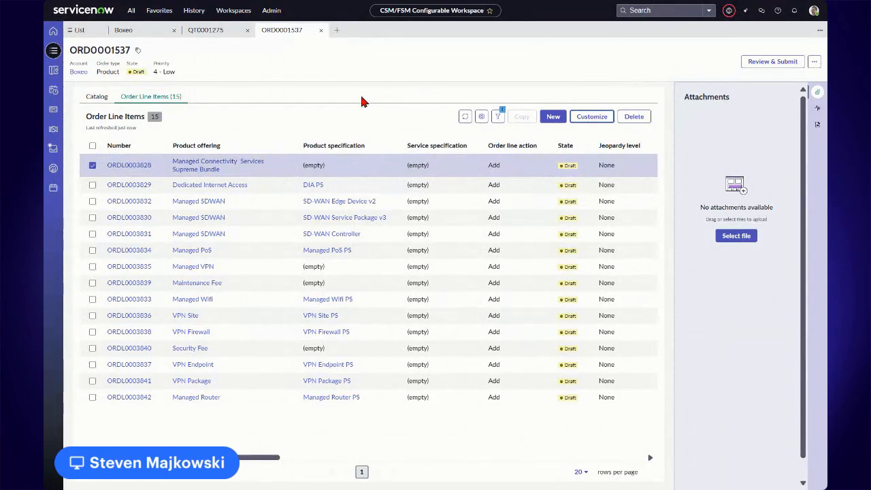
click(591, 116)
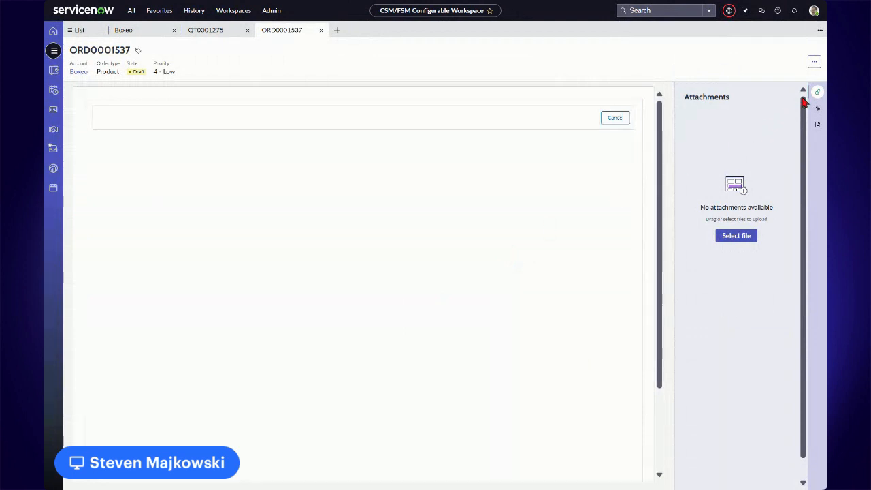
click(815, 96)
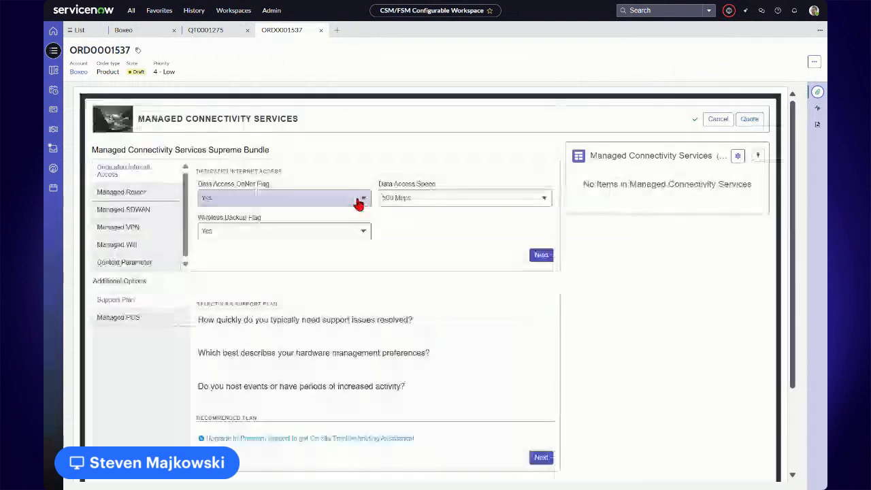
Upgrade the bundle's support plan to Premium and add On-site Troubleshooting Assistance and Planned Event Assistance
scroll(285, 298, down, 3)
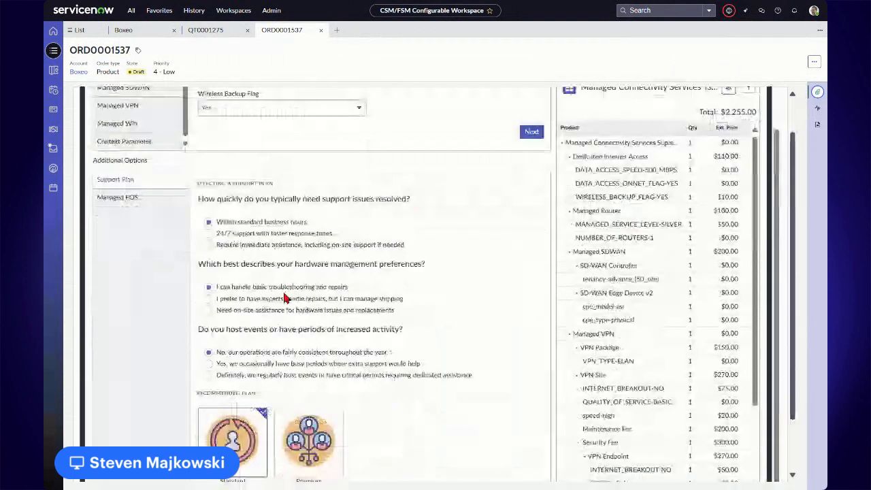
scroll(286, 298, down, 2)
scroll(408, 313, down, 2)
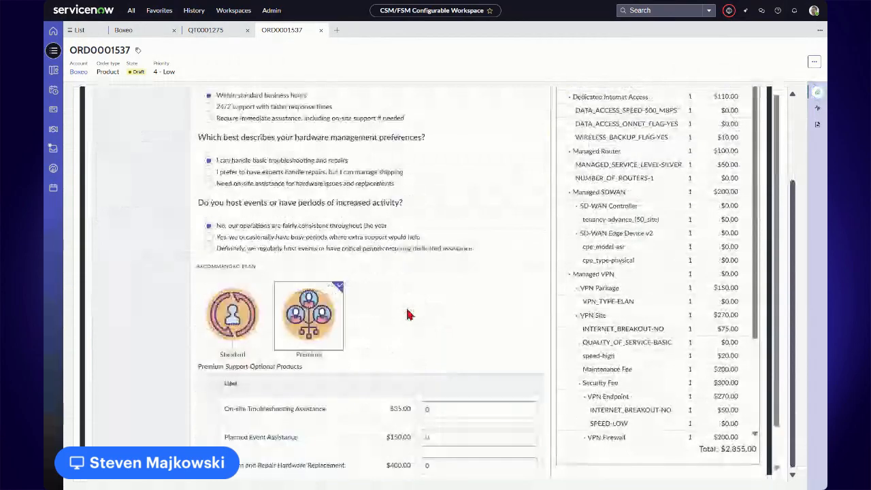
scroll(408, 313, down, 2)
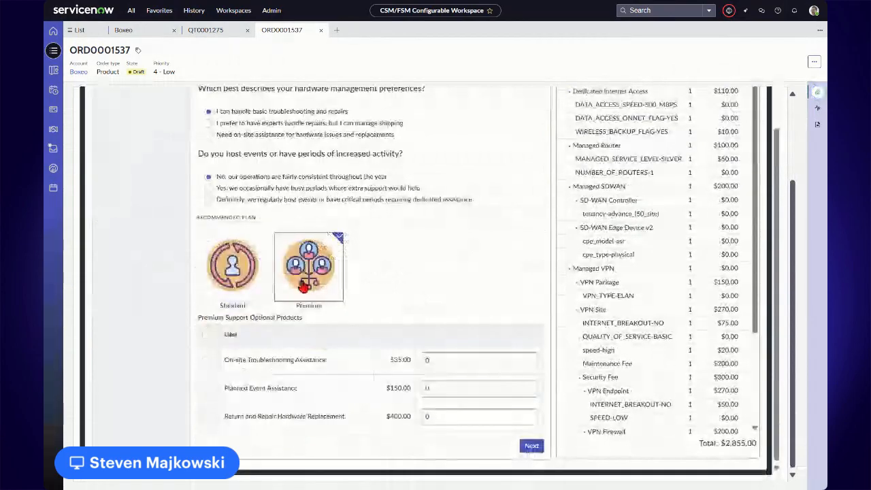
click(205, 360)
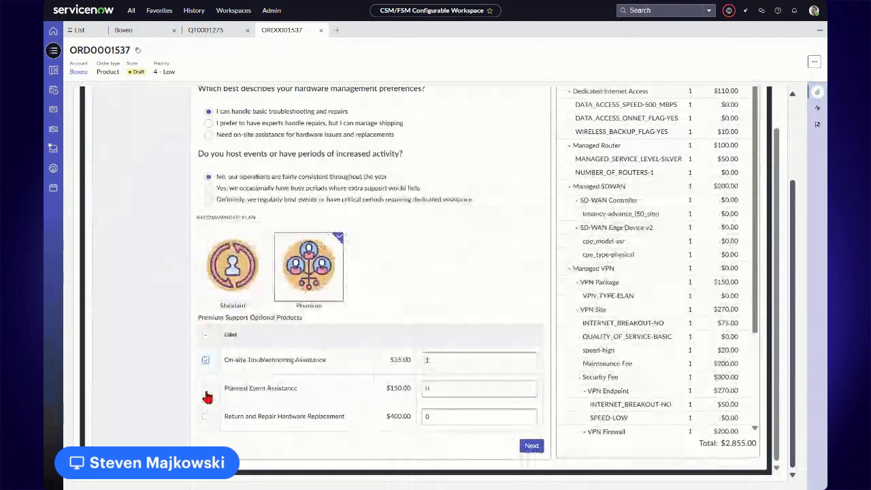
click(206, 390)
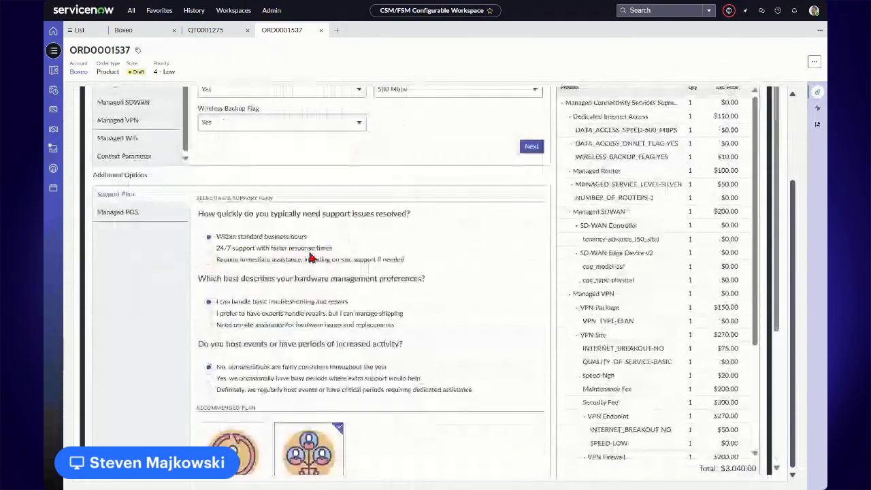
In the Managed POS options, choose the Silver managed service level and set the number of POS terminals to 2 Terminals
click(119, 212)
click(327, 292)
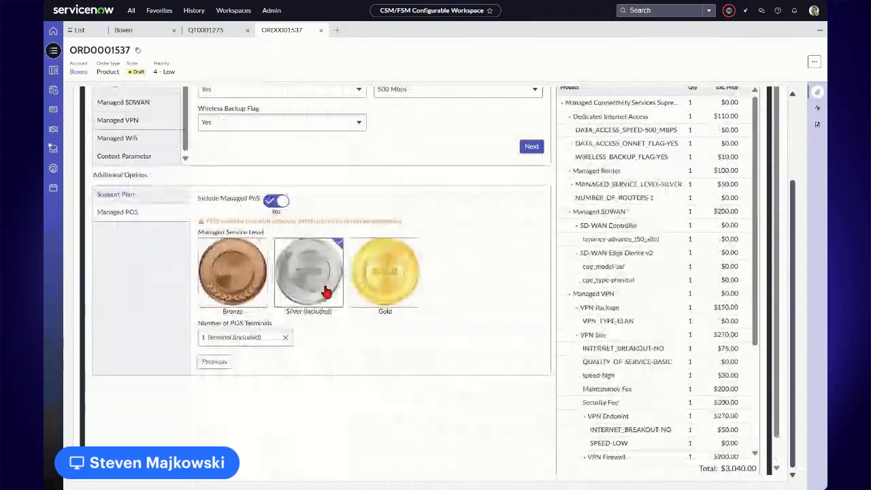
click(239, 337)
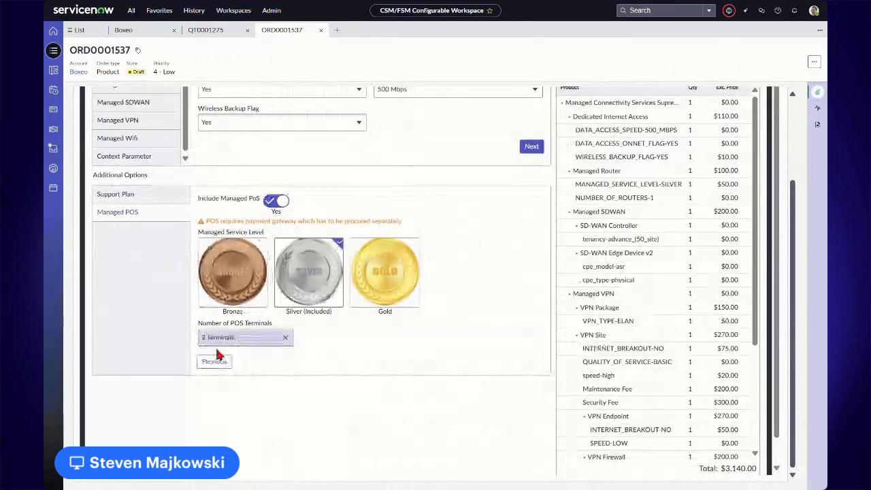
click(217, 354)
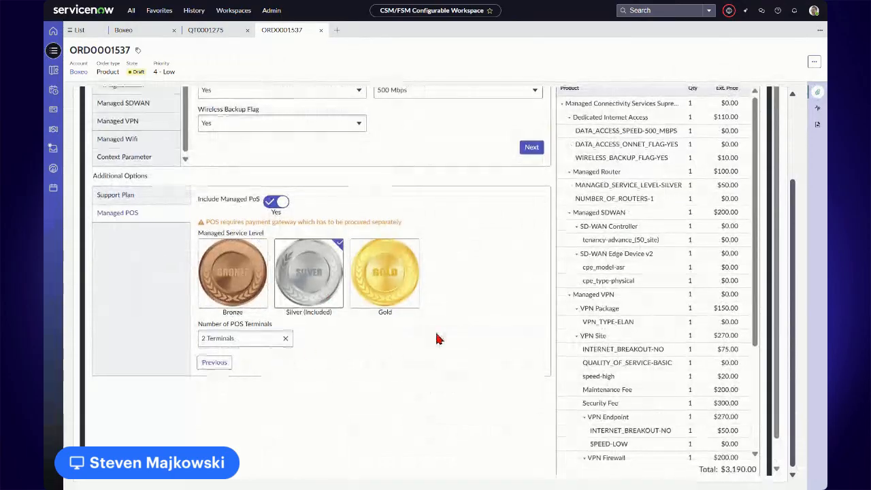
Save the changed bundle configuration back to the order and dismiss the notification above the line items
scroll(437, 336, up, 3)
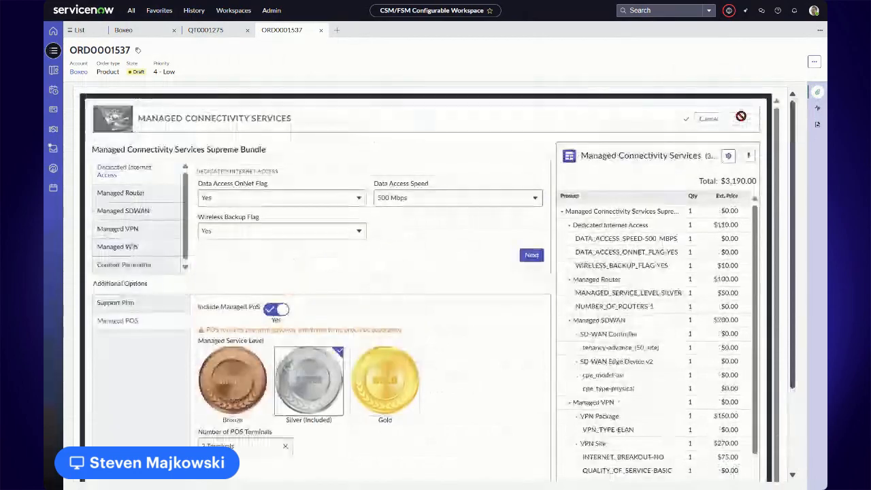
click(740, 120)
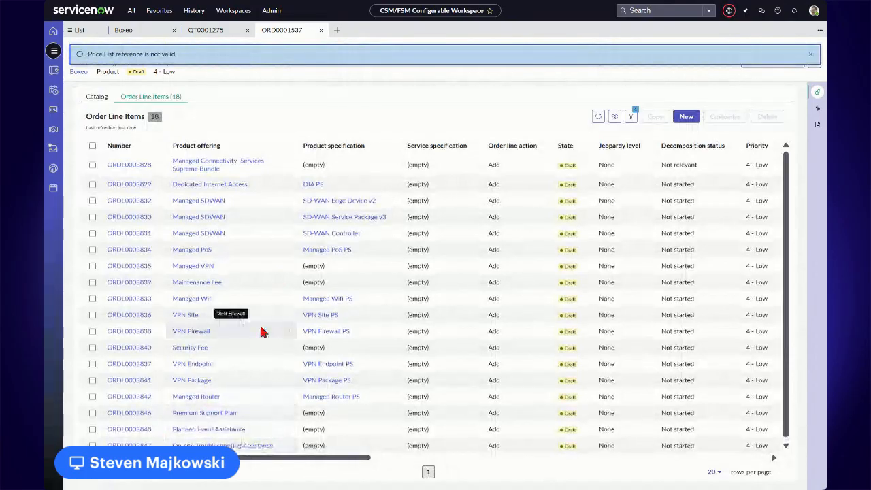
click(811, 54)
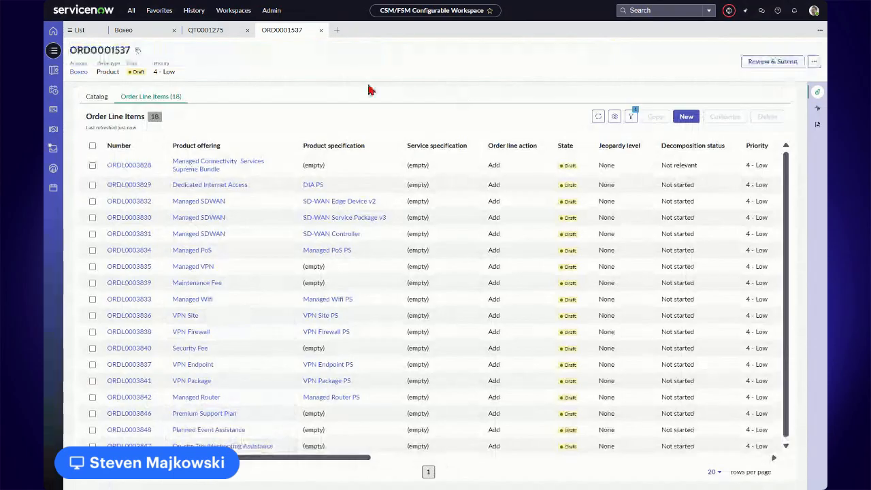
Go to the Boxeo account's sold products and start modifying the Managed Connectivity Services Supreme Bundle
click(144, 31)
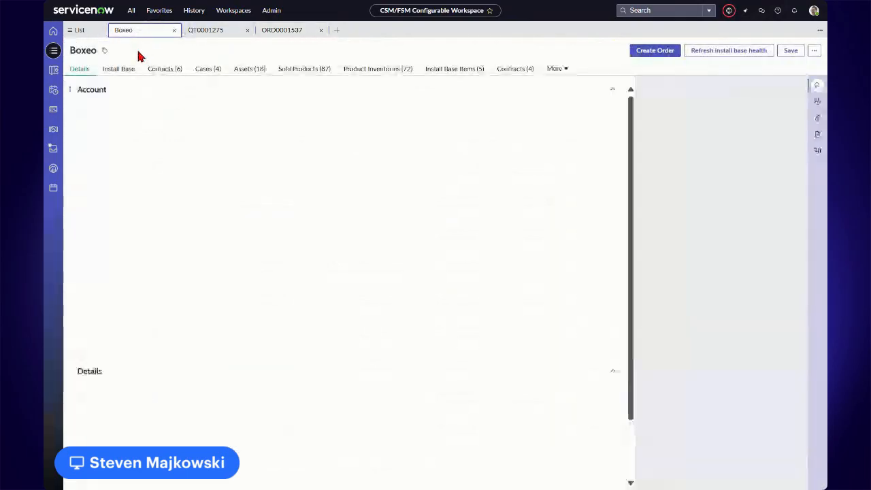
click(515, 68)
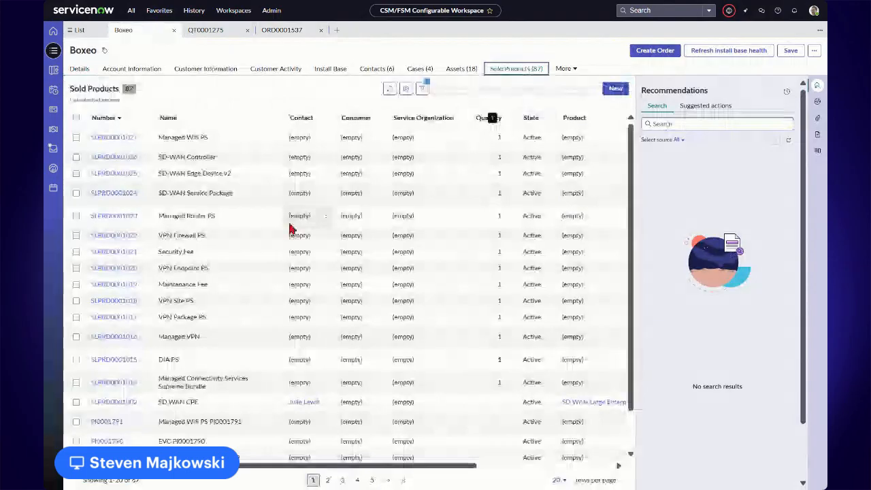
click(76, 384)
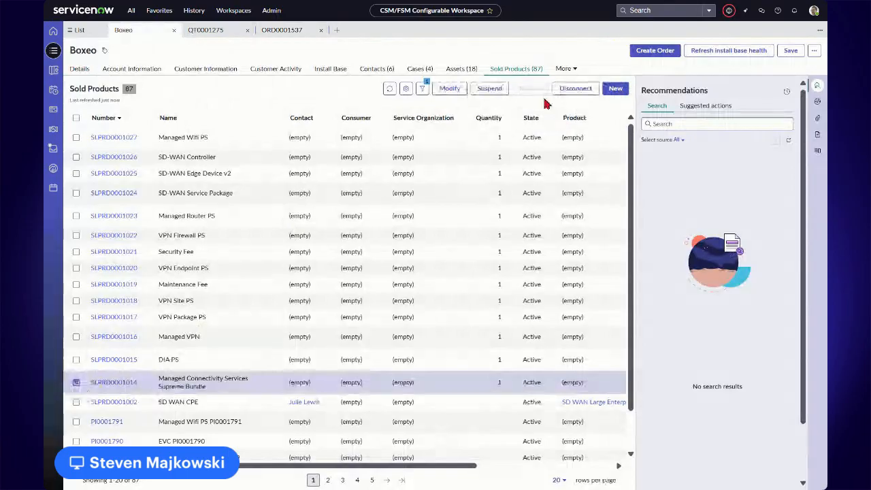
click(449, 89)
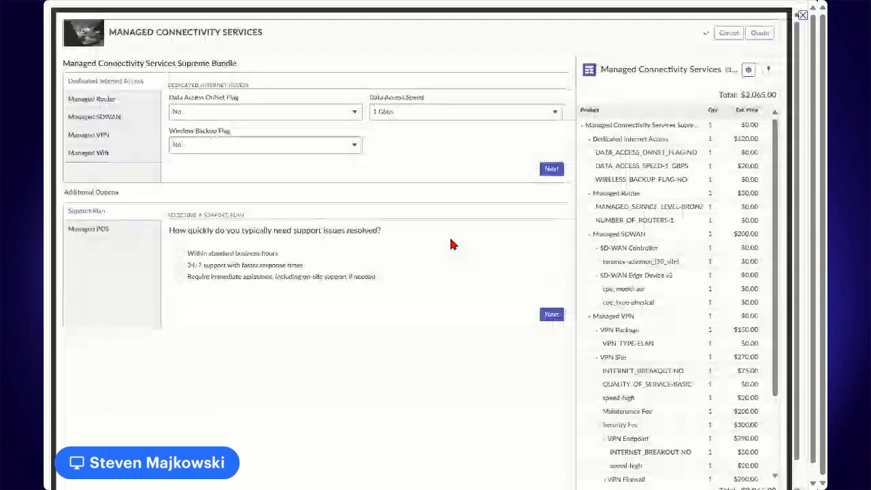
Set Data Access OnNet Flag to Yes and answer the support questions with standard business hours, basic self-handled repairs and consistent year-round operations
click(176, 115)
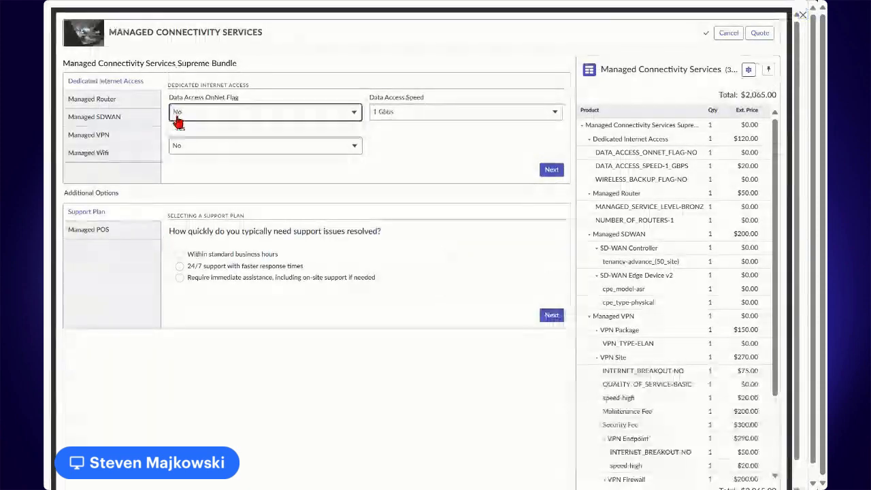
click(187, 130)
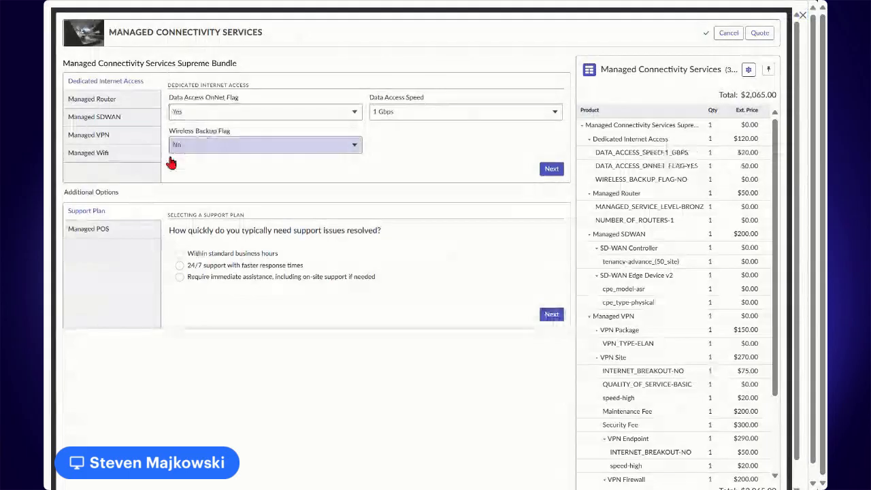
click(179, 253)
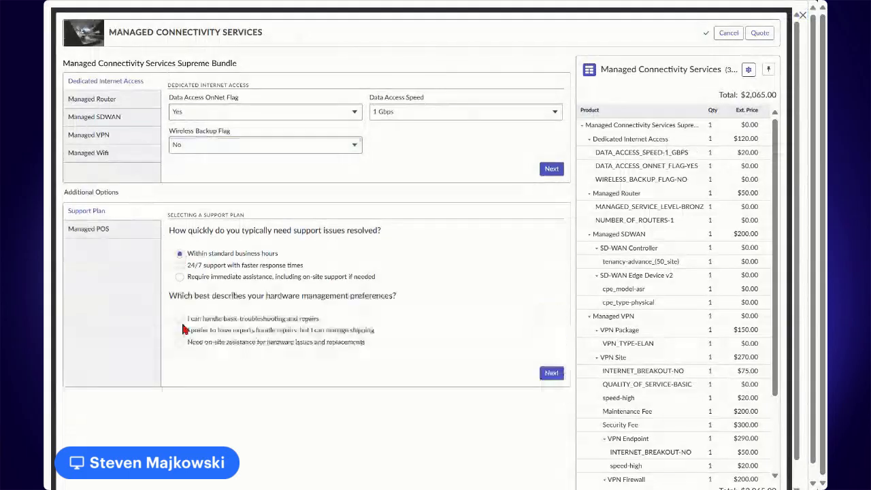
click(180, 319)
click(180, 383)
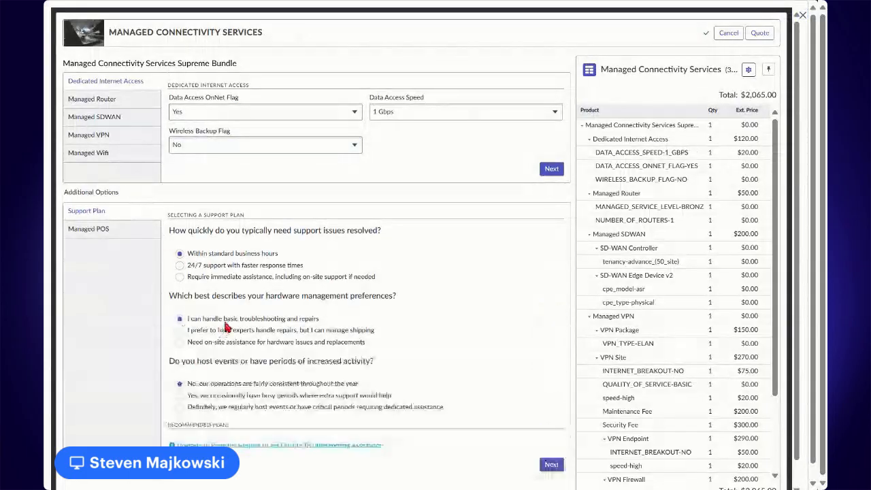
Submit the modified configuration of the sold Managed Connectivity Services bundle
scroll(229, 328, down, 2)
scroll(402, 317, up, 2)
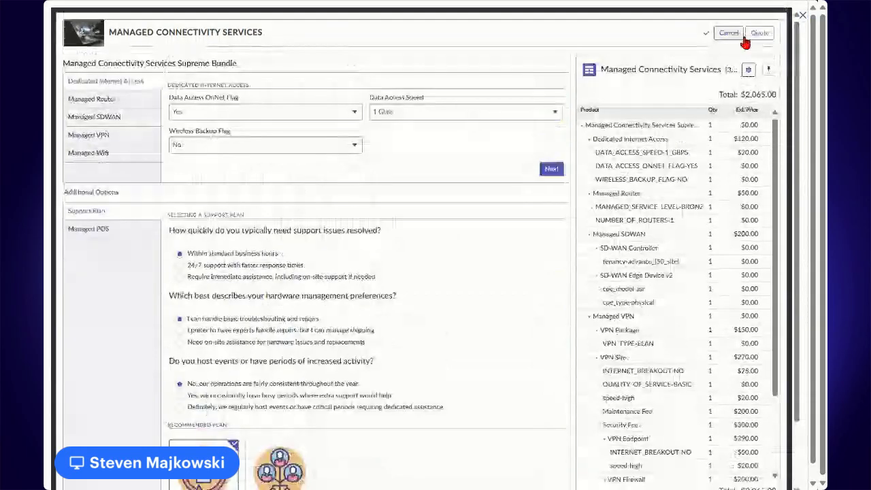
click(755, 34)
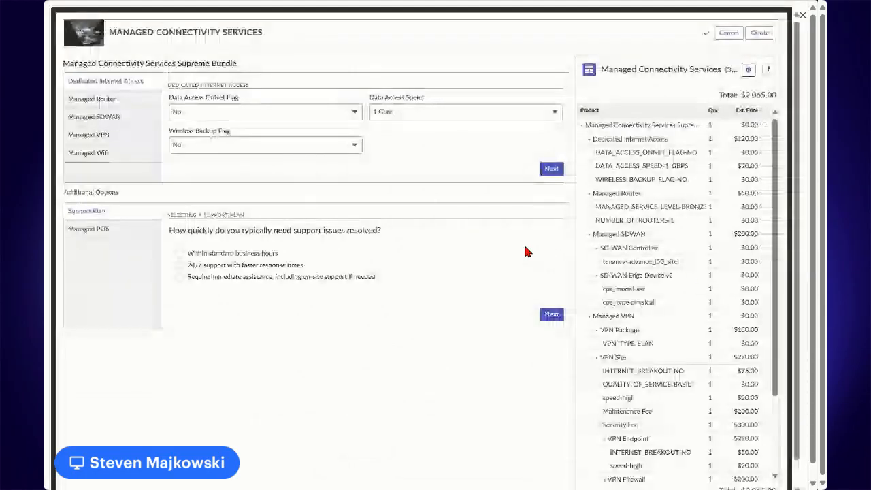
click(759, 33)
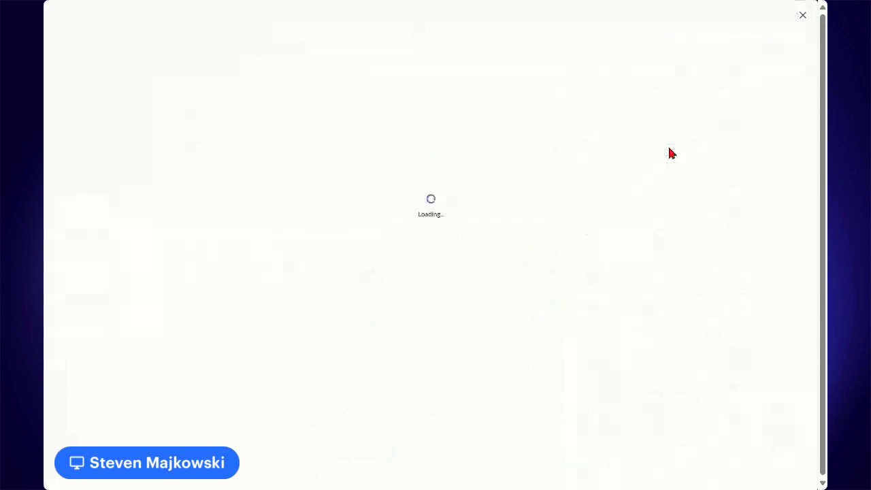